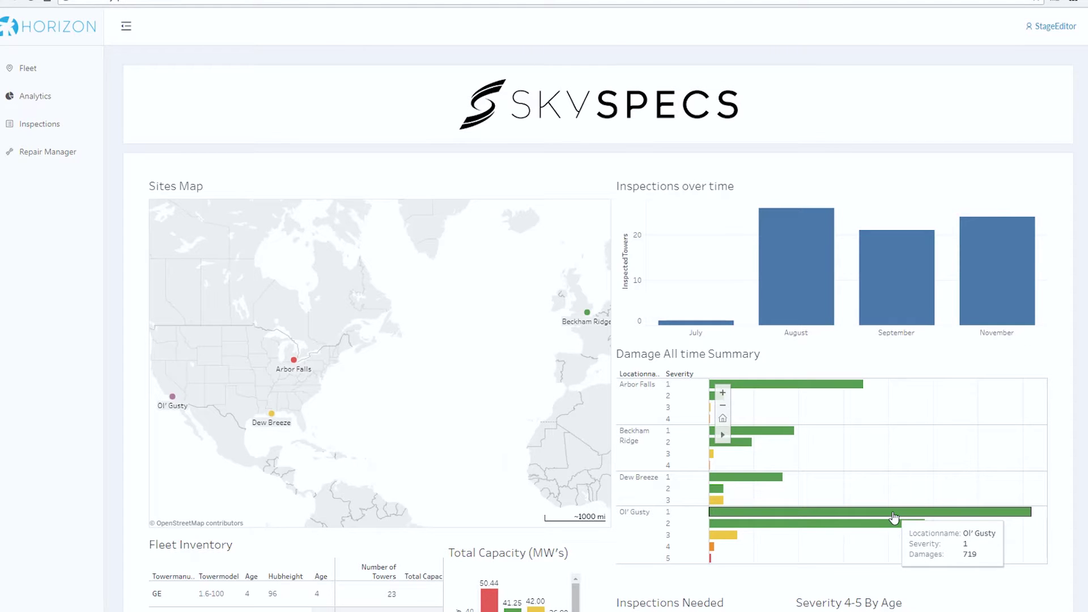
scroll(893, 518, down, 3)
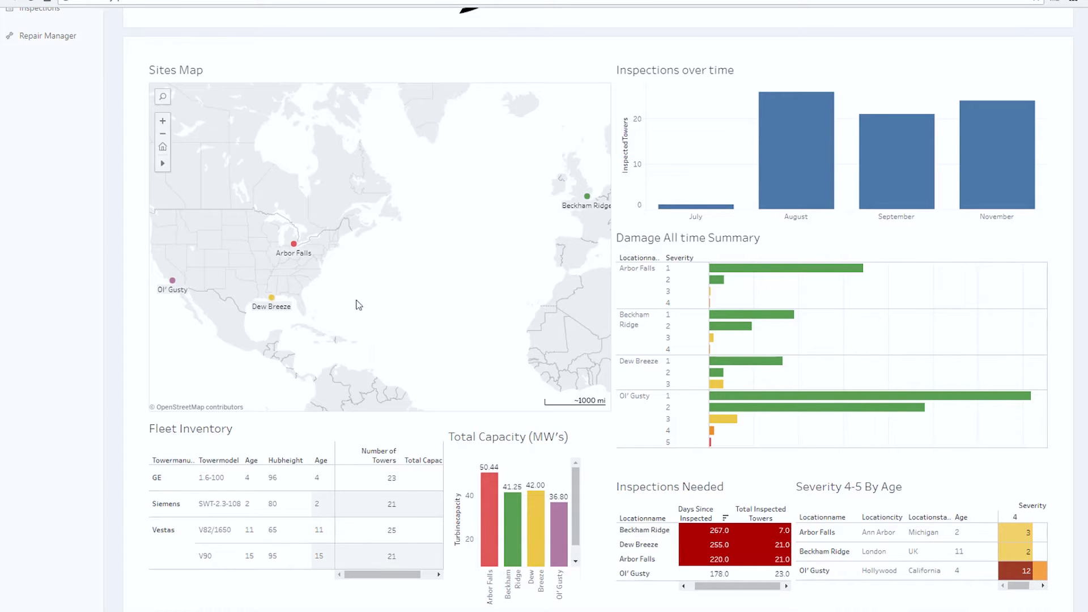
scroll(297, 255, up, 3)
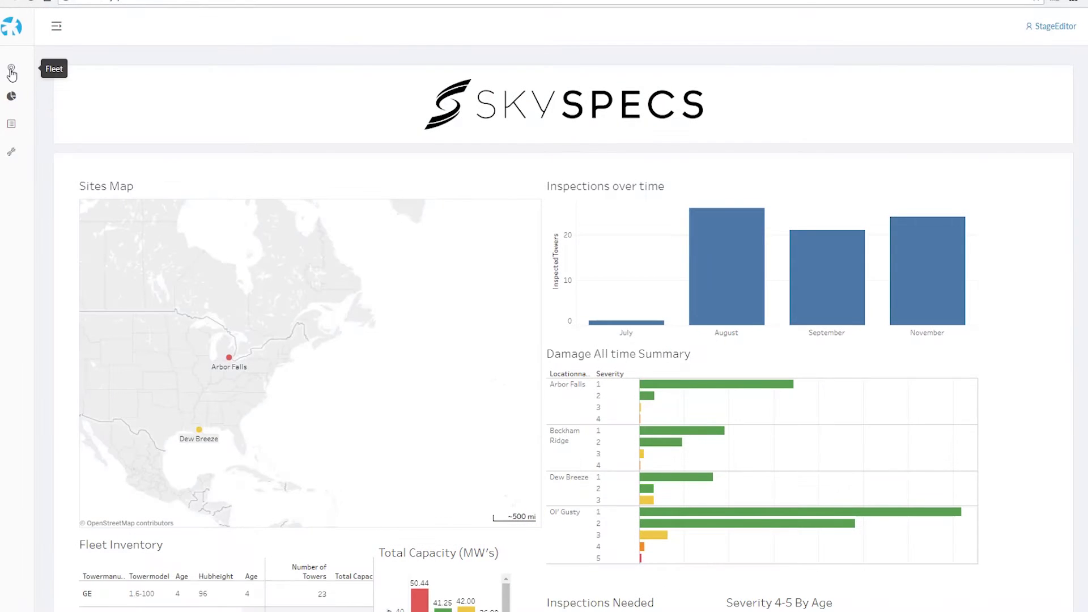
Go to the Fleet page listing the towers with location, inspection date and severity
click(12, 72)
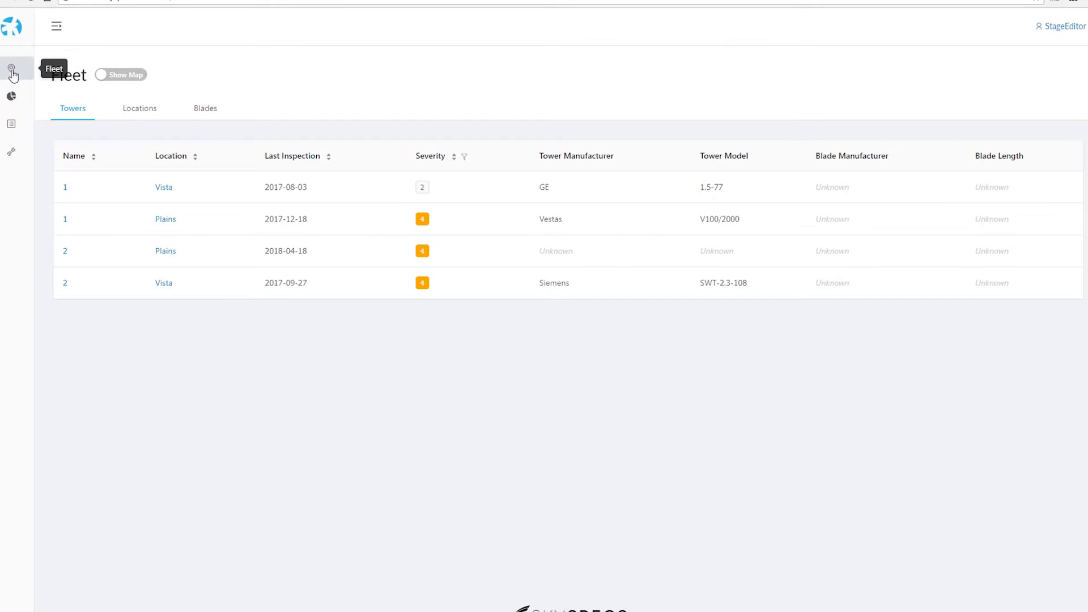
Show the towers on a map, zoom in one level, recentre it, and go to the Erosion Dashboard
click(129, 81)
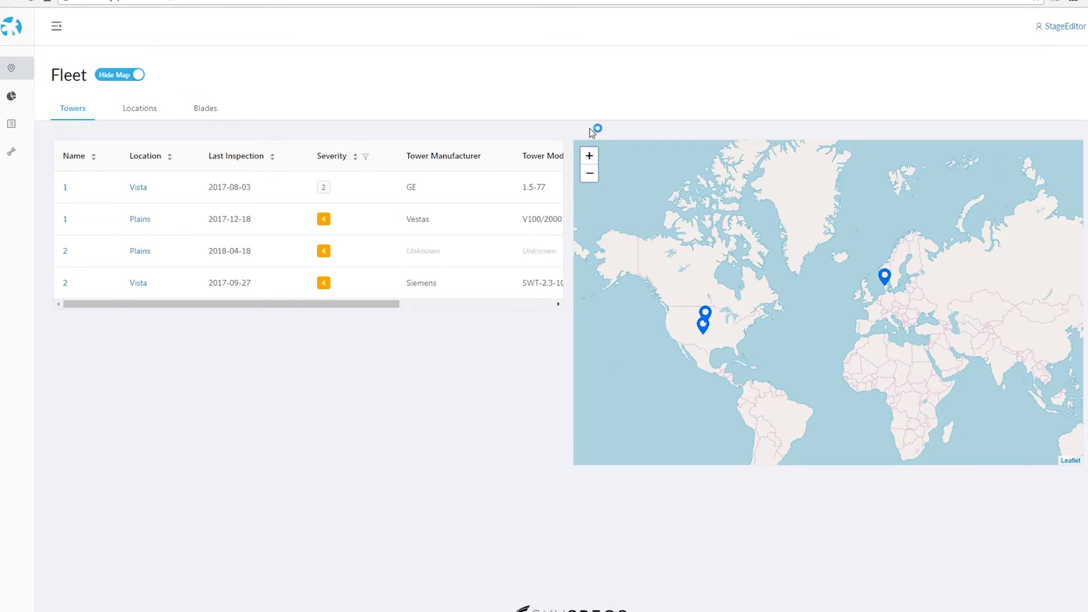
click(590, 158)
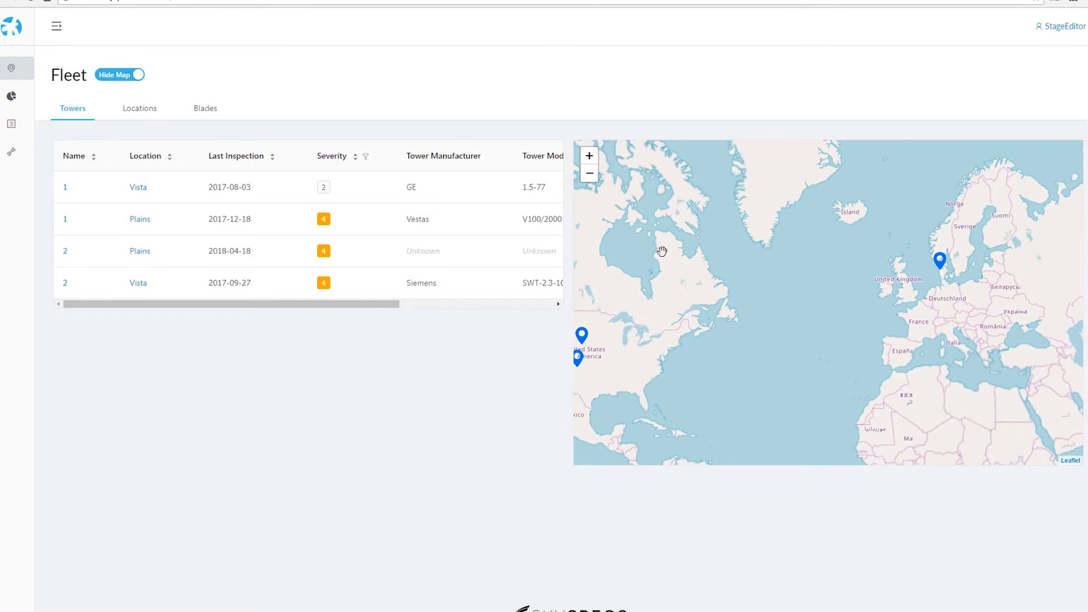
drag(661, 375, 717, 364)
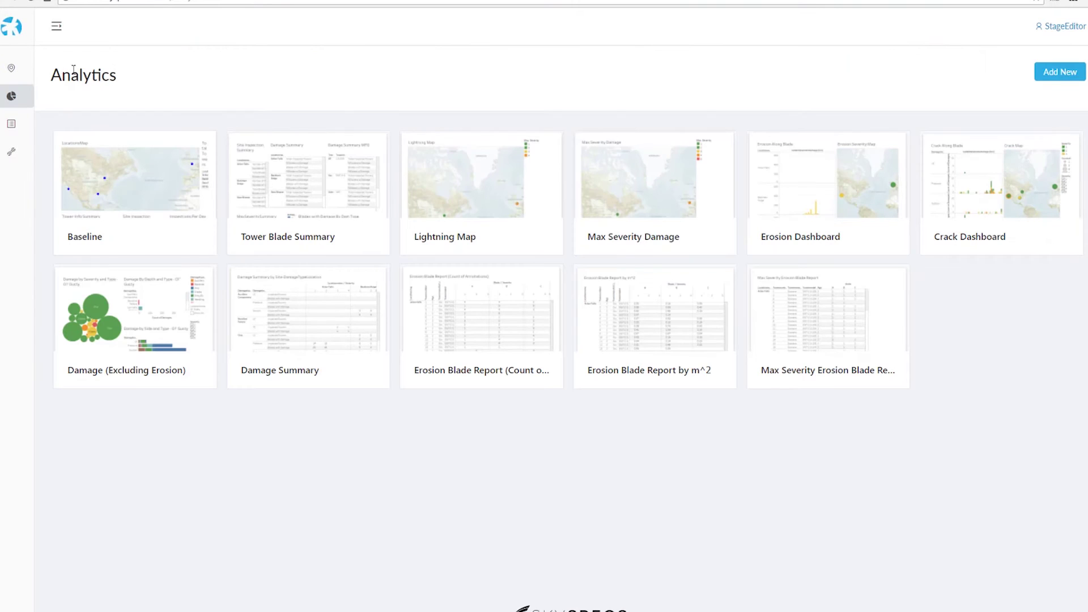
click(770, 175)
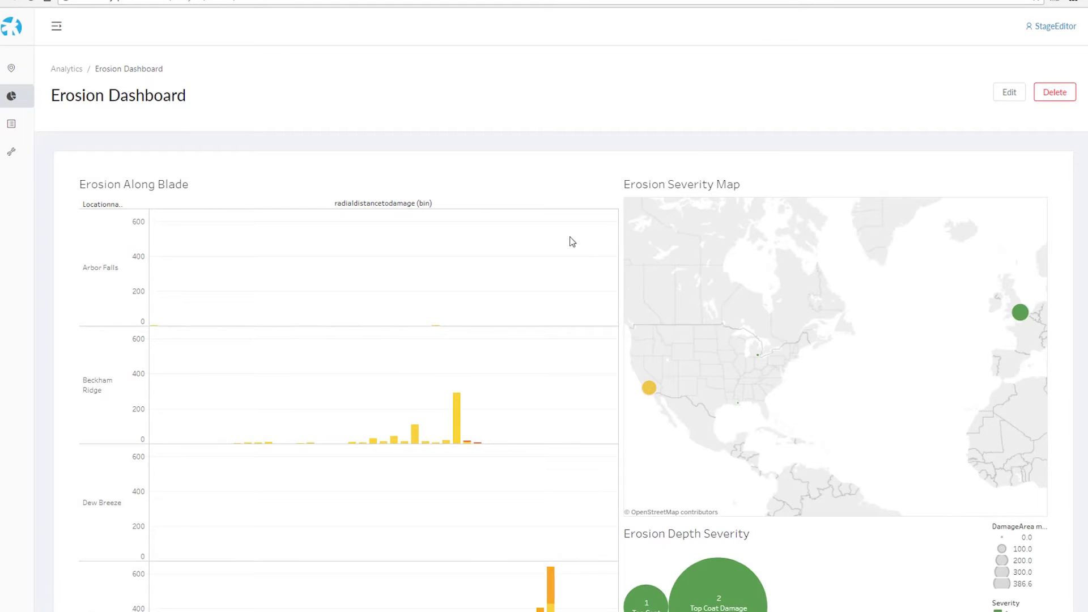
scroll(571, 242, down, 2)
scroll(570, 242, down, 2)
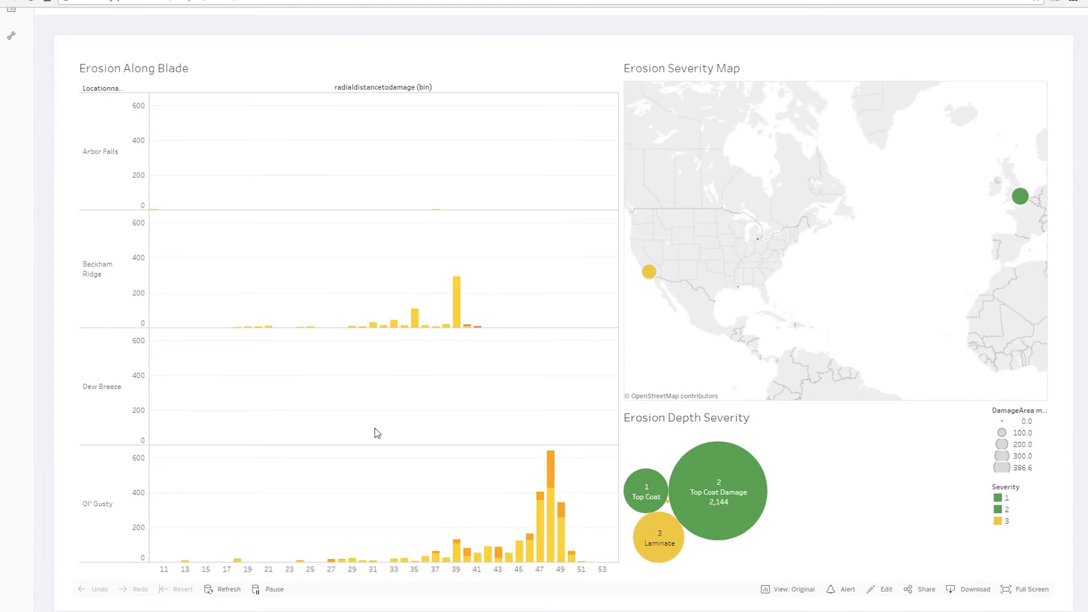
Filter the Erosion Dashboard to the Ol' Gusty site, then go to the inspection Damages list
click(92, 538)
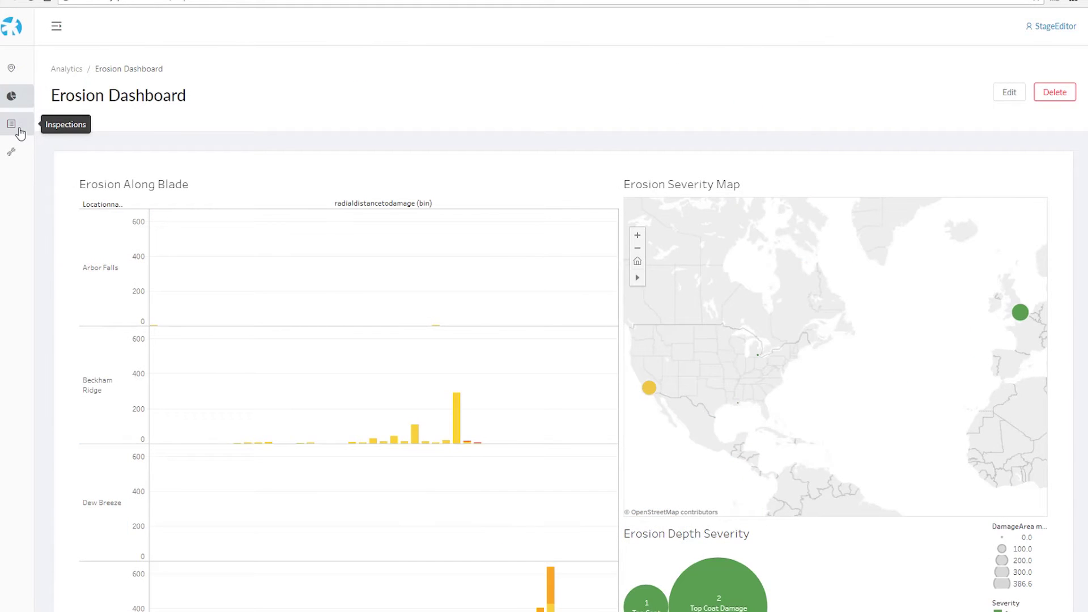
click(12, 124)
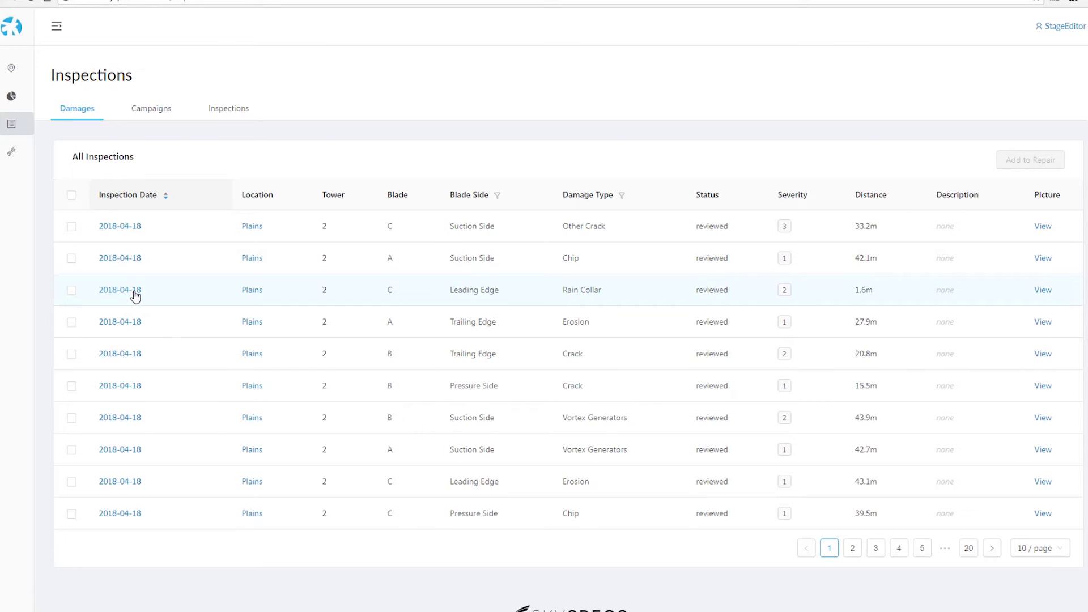
Bring up the 2018-04-18 inspection's details and create a repair work order from the ticked damages
click(134, 293)
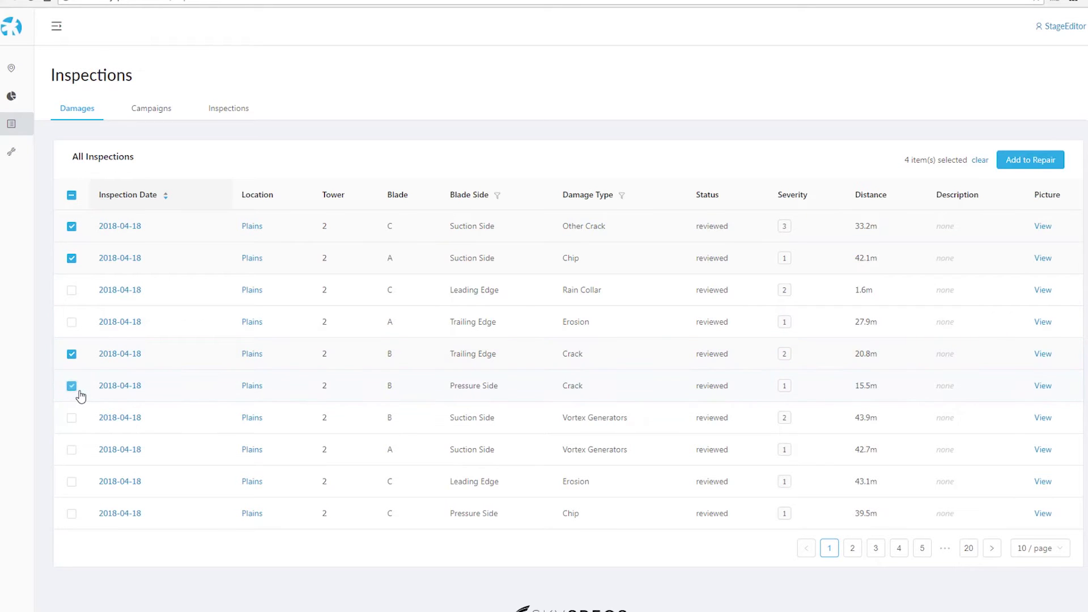
click(1038, 166)
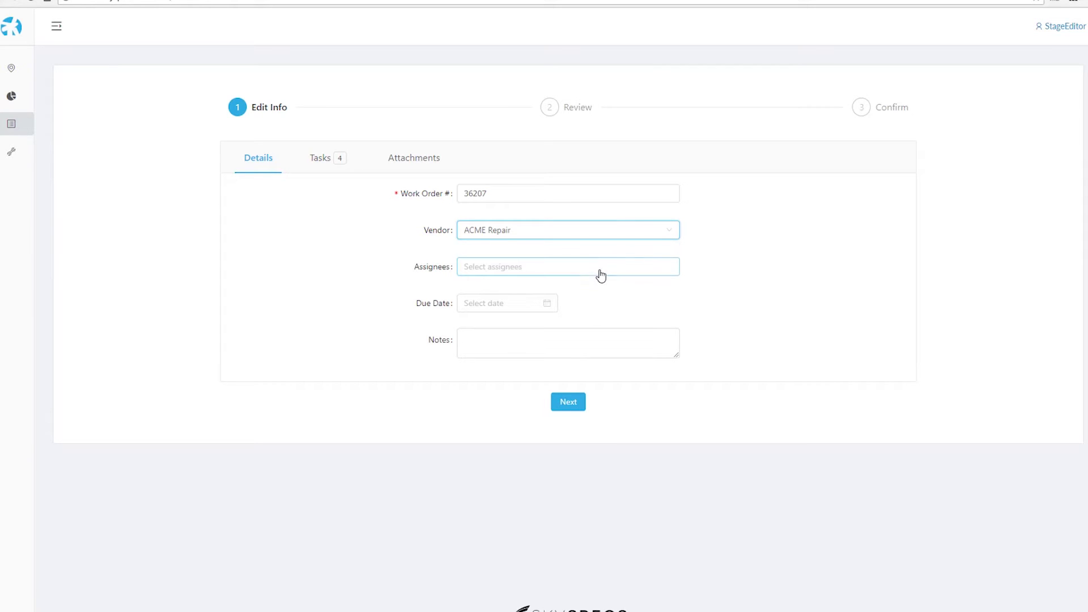
Set the work order's due date to 2018-05-12 and review its repair tasks
click(536, 304)
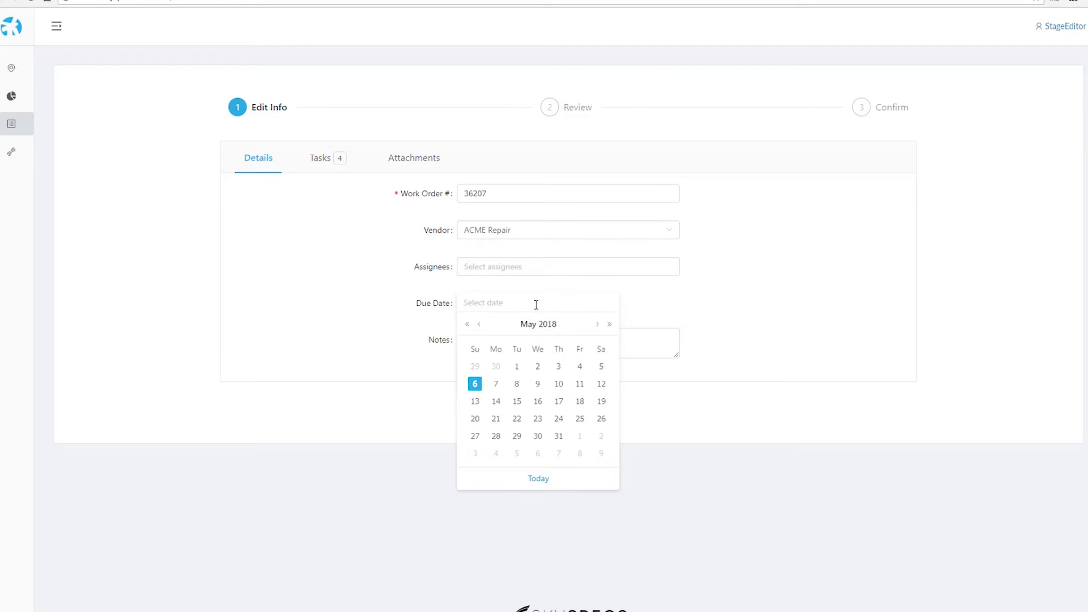
click(601, 384)
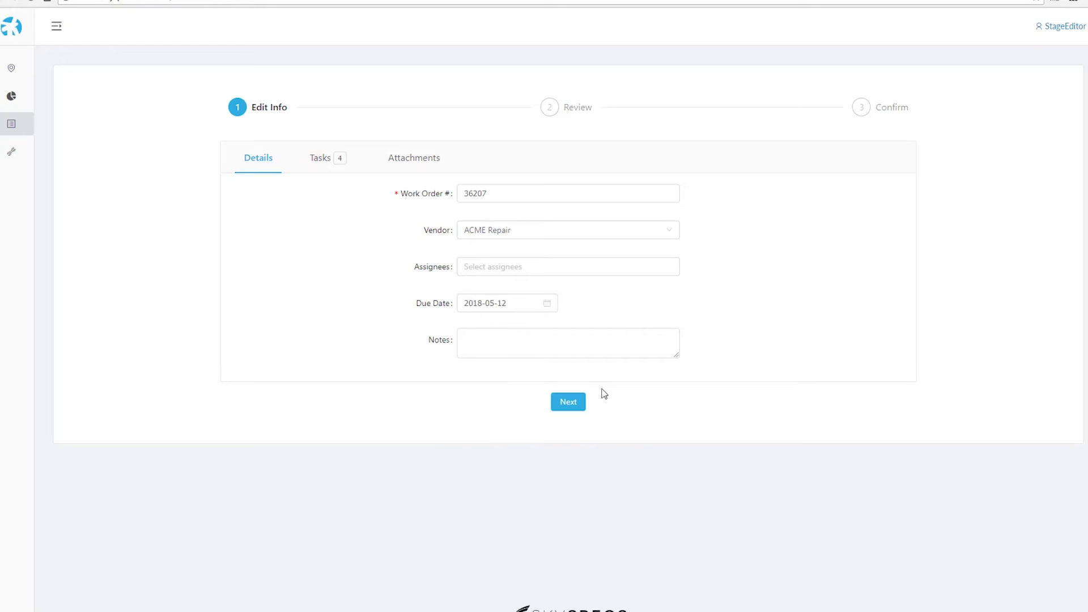
click(325, 162)
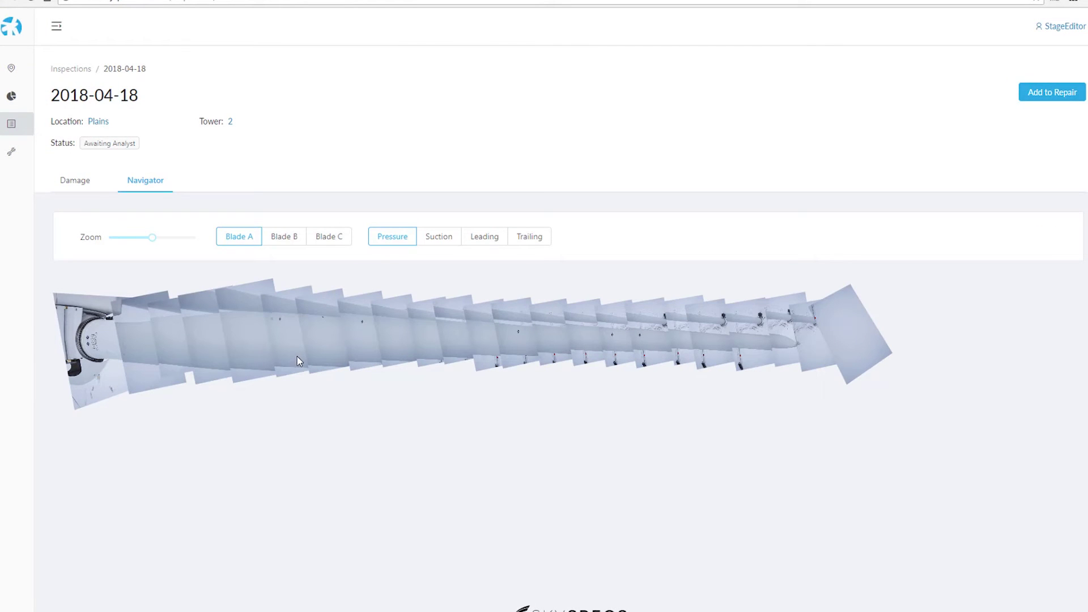
Show the 2018-04-18 inspection's damage tables and view the blade A trailing-edge erosion photo
click(77, 182)
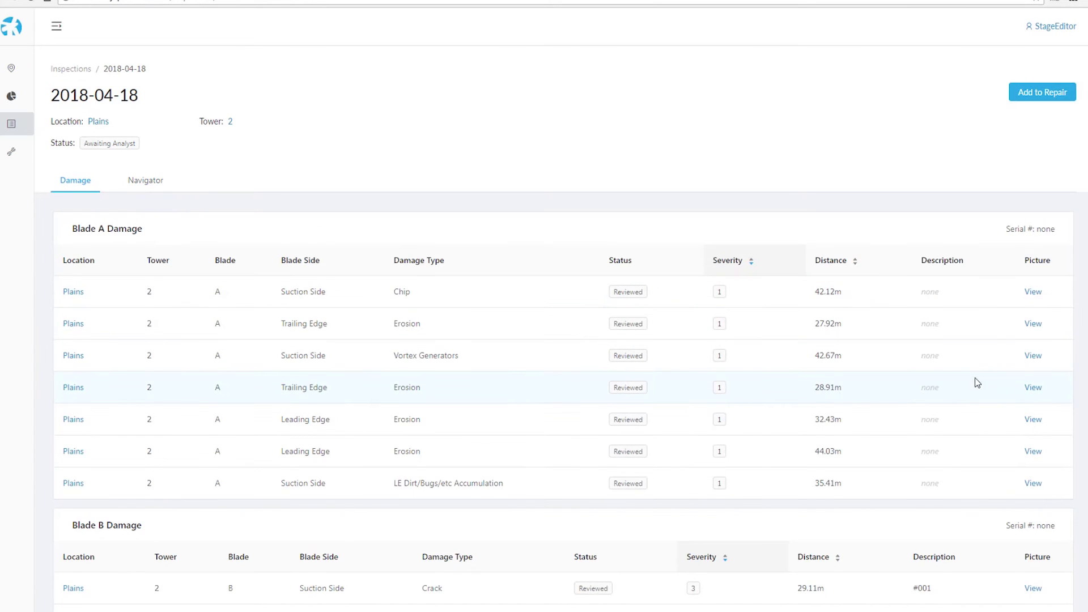
click(1033, 389)
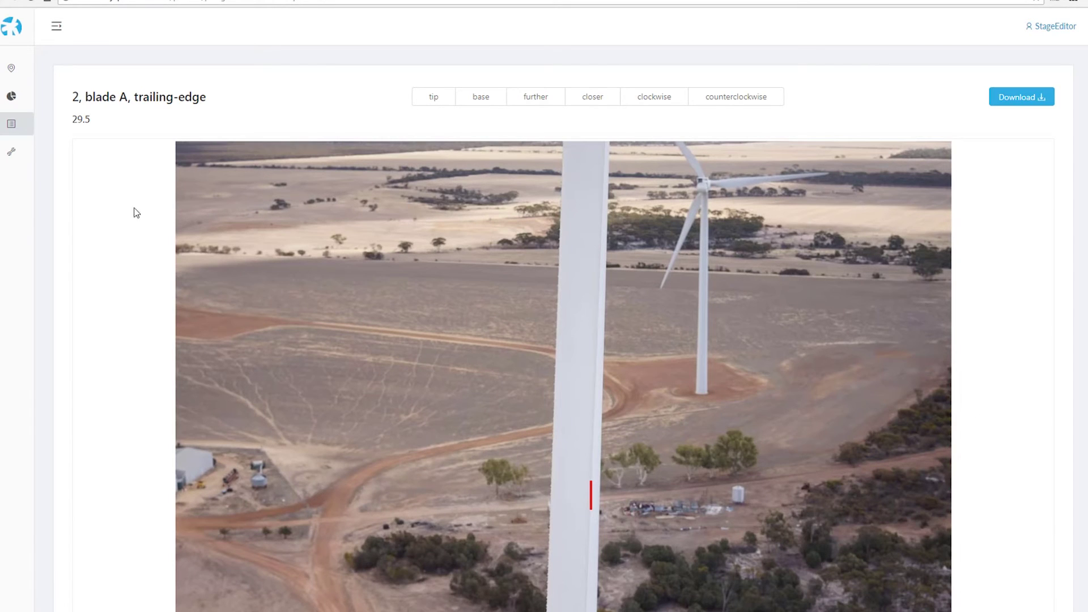
click(12, 128)
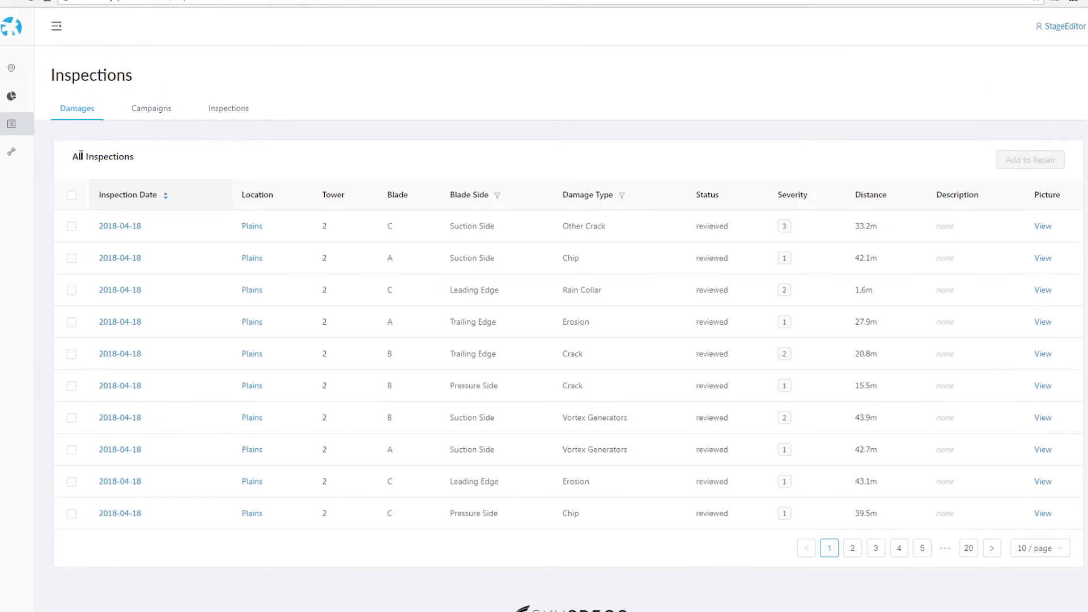